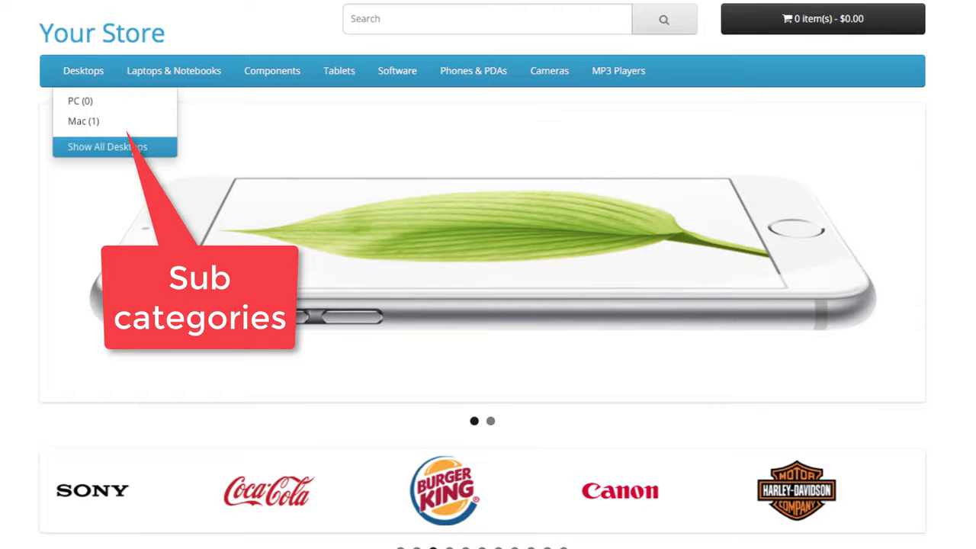
Step: Open the storefront page showing all Desktops and look over its subcategories and product listing
click(130, 148)
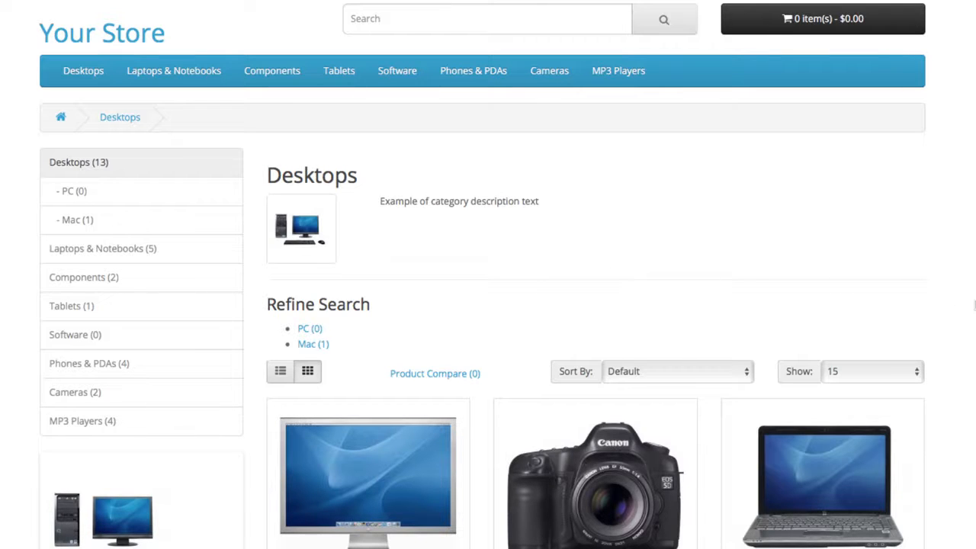
scroll(974, 304, down, 2)
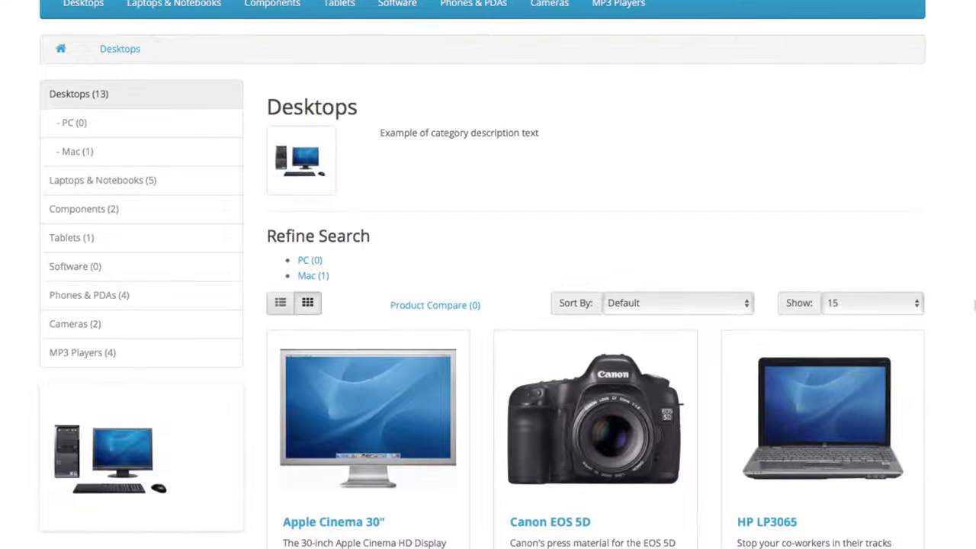
scroll(974, 306, up, 2)
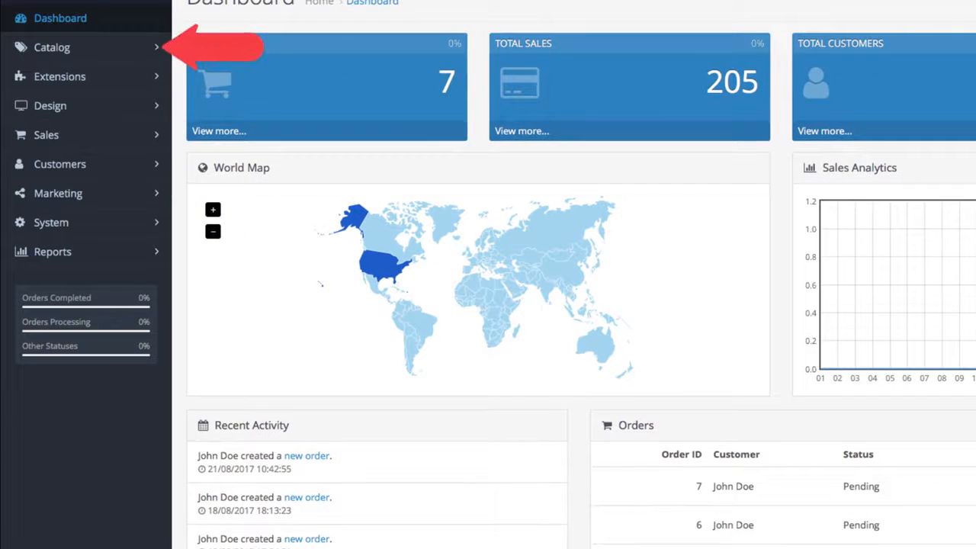
Step: Switch to the OpenCart admin, open the catalog's category list and start adding a new category
click(129, 55)
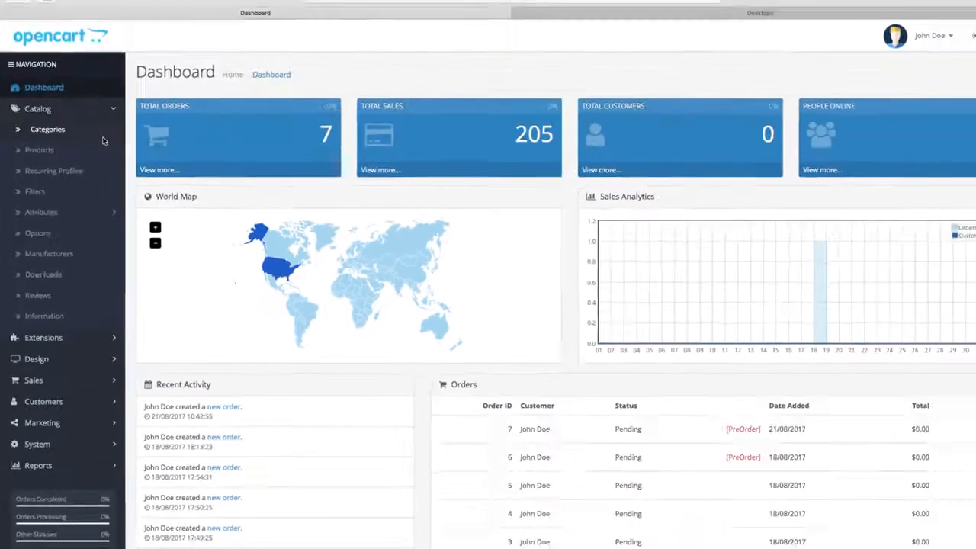
click(136, 98)
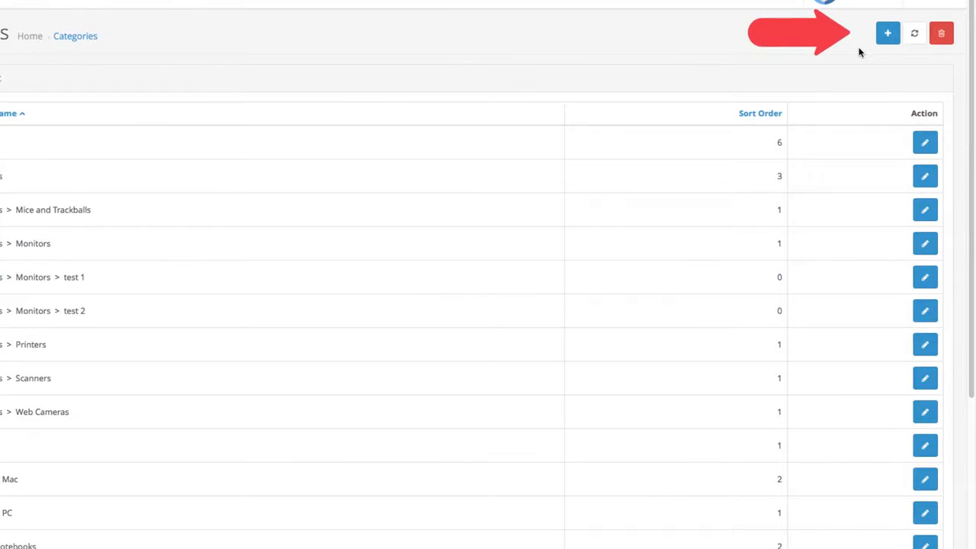
click(888, 36)
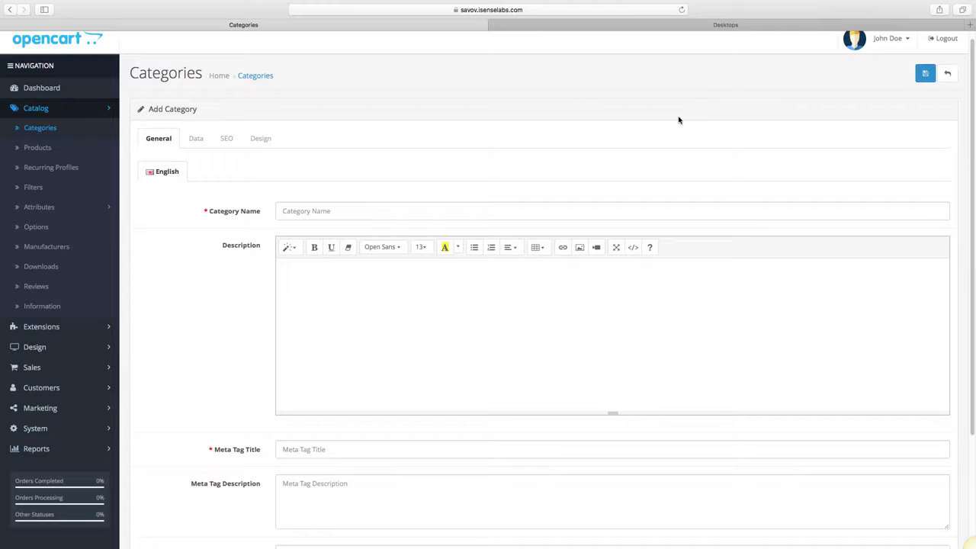
Step: Name the category "Hardware" and enter the description "Motherboards, processors, RAM, etc."
click(535, 214)
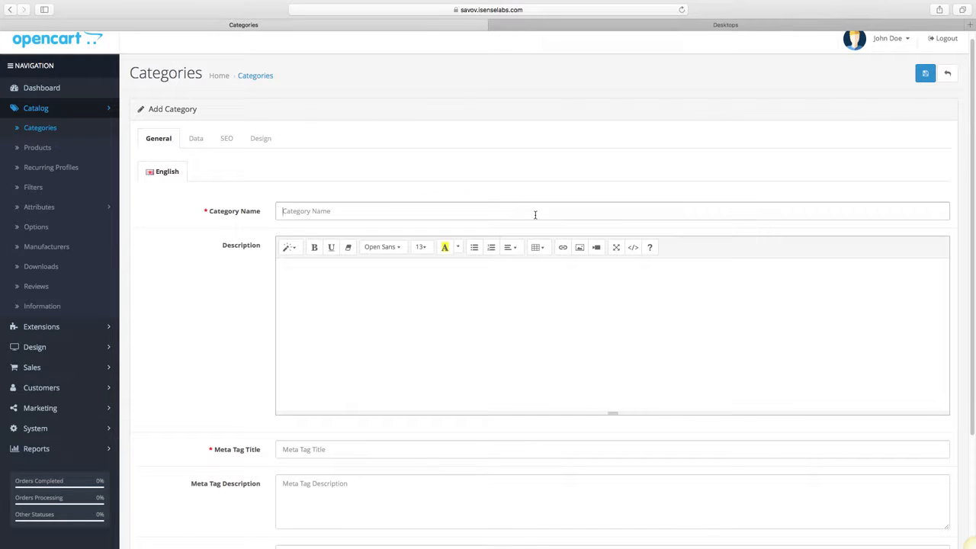
text(Hardware)
click(533, 275)
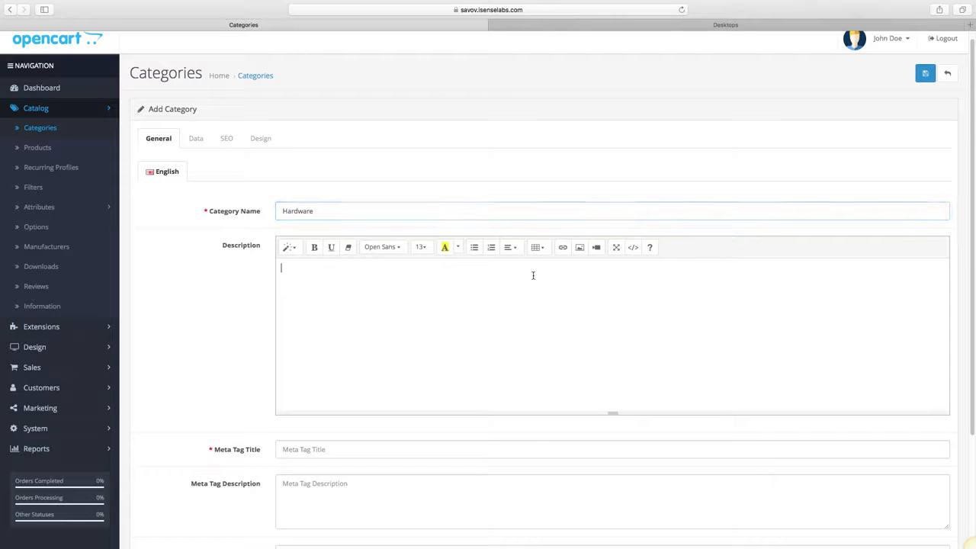
click(533, 276)
text(Mother)
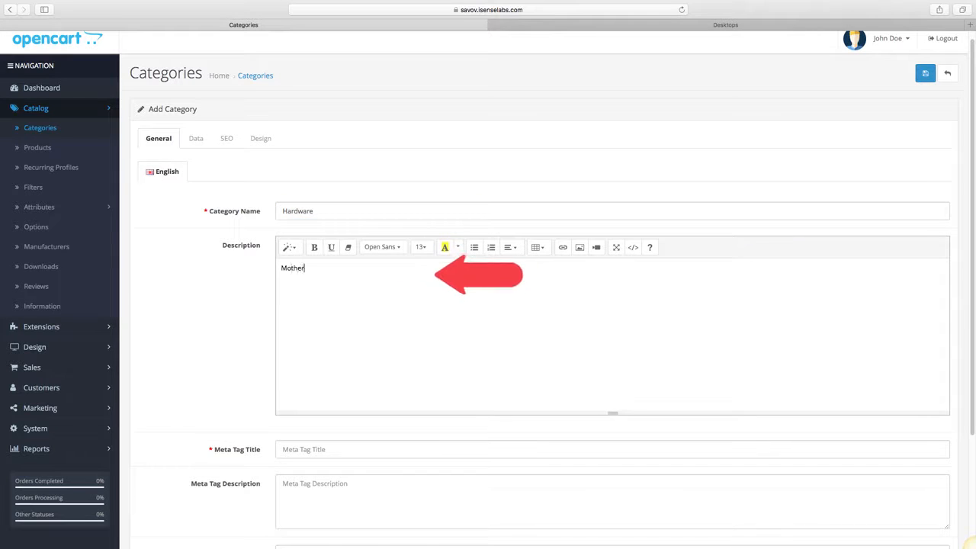
text(boards, processo)
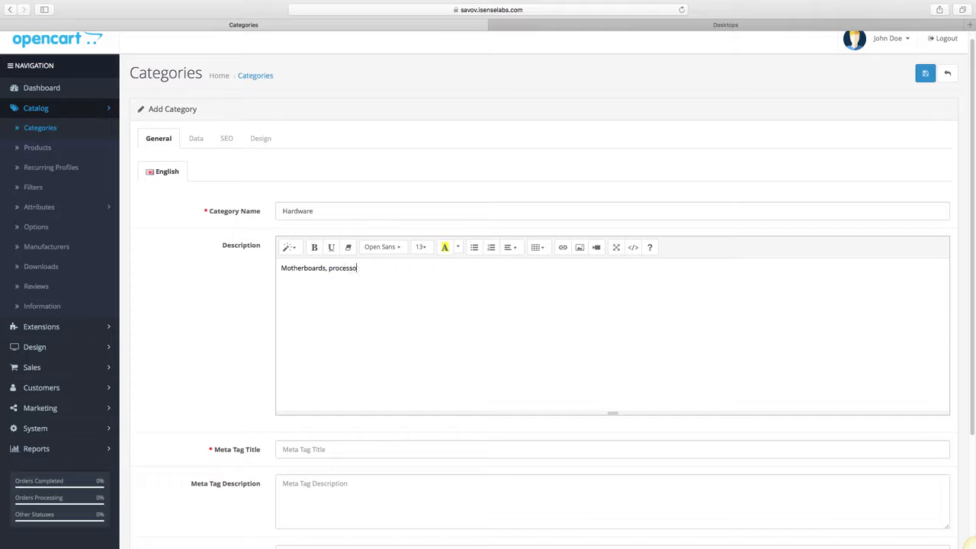
text(rs, RAM, etc.)
Step: Set the meta tag title to "Computer Hardware" and the meta tag description to "PC Hardware: Motherboards, processors, RAM."
scroll(519, 311, down, 5)
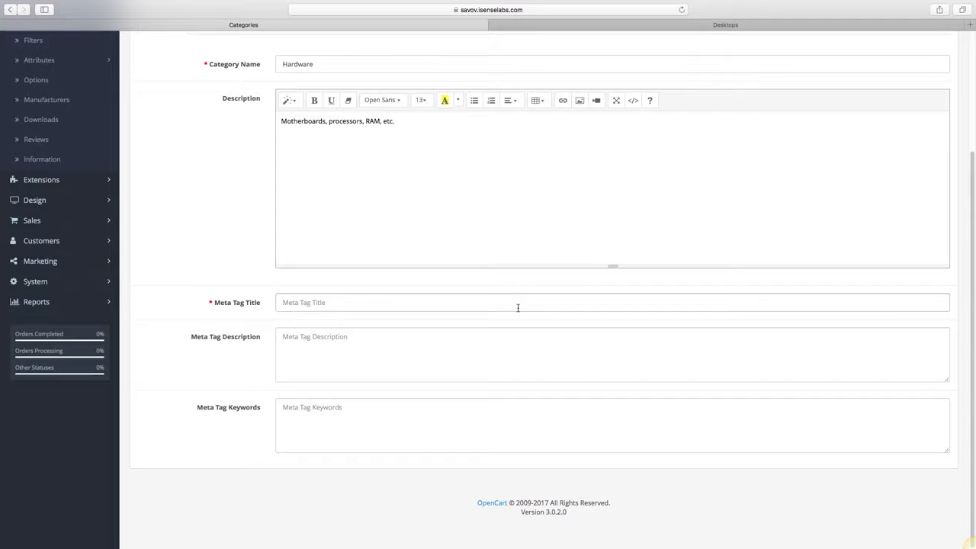
text(Computer Hardware)
click(506, 339)
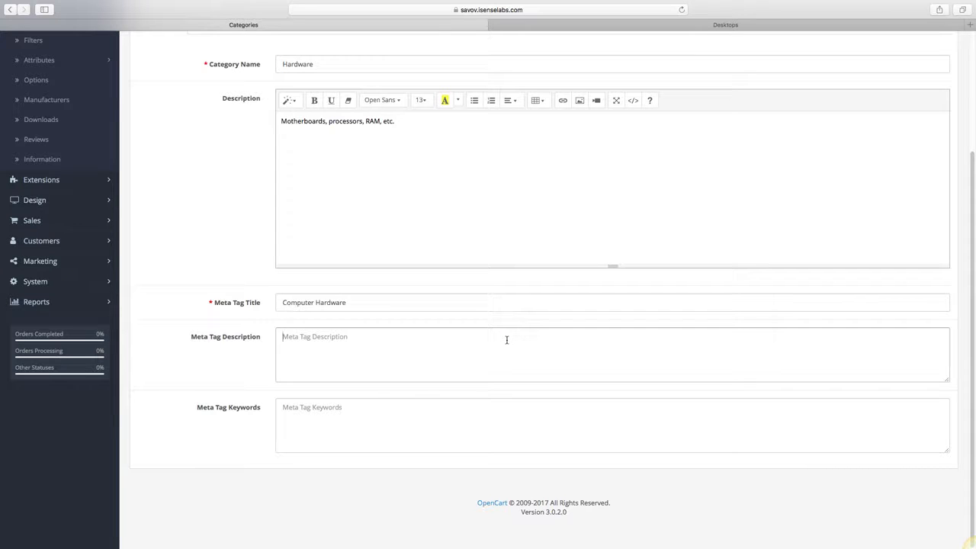
text(PC Hardware: Motherboards, processors, RAM.)
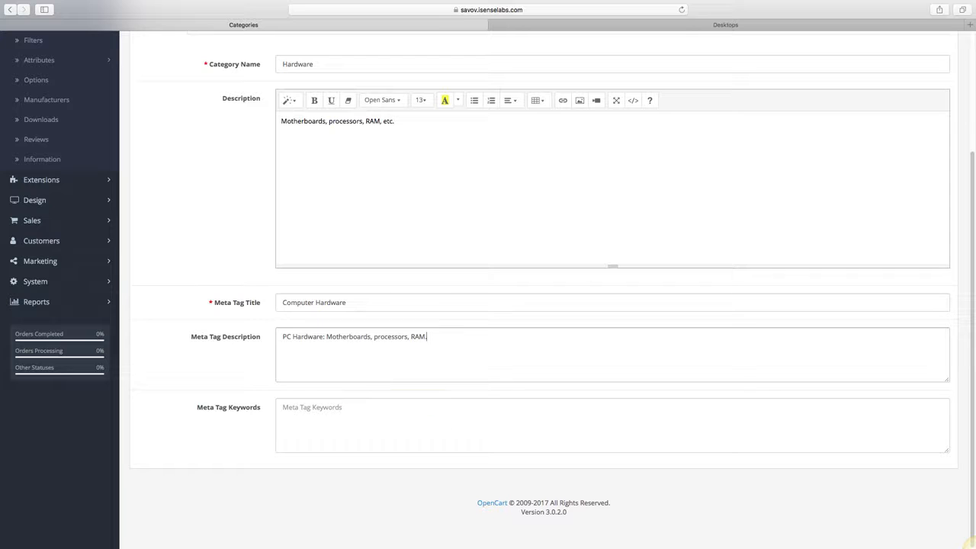
Step: Enter the meta tag keywords "Hardware, PC, PC Components, Processors, Motherboards, RAM, GPUs"
click(467, 417)
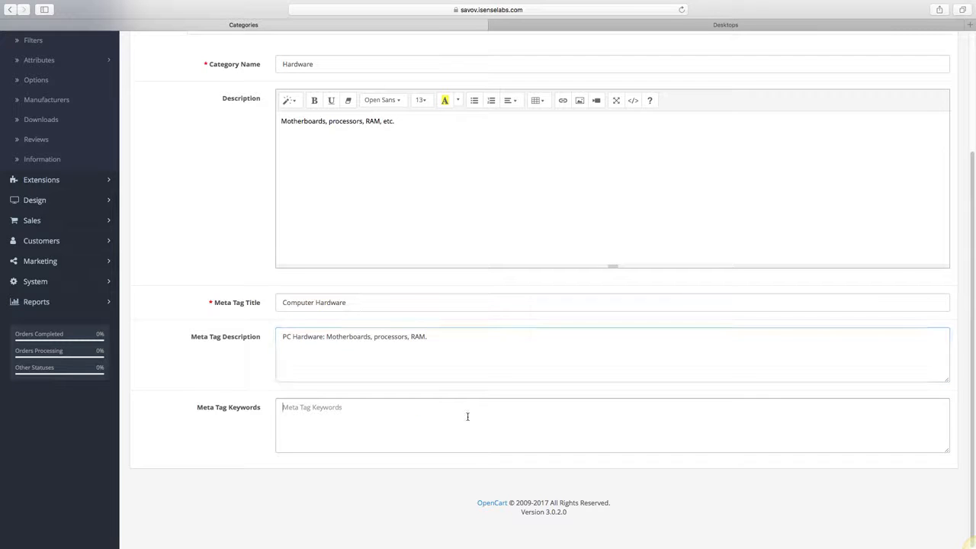
text(Ha)
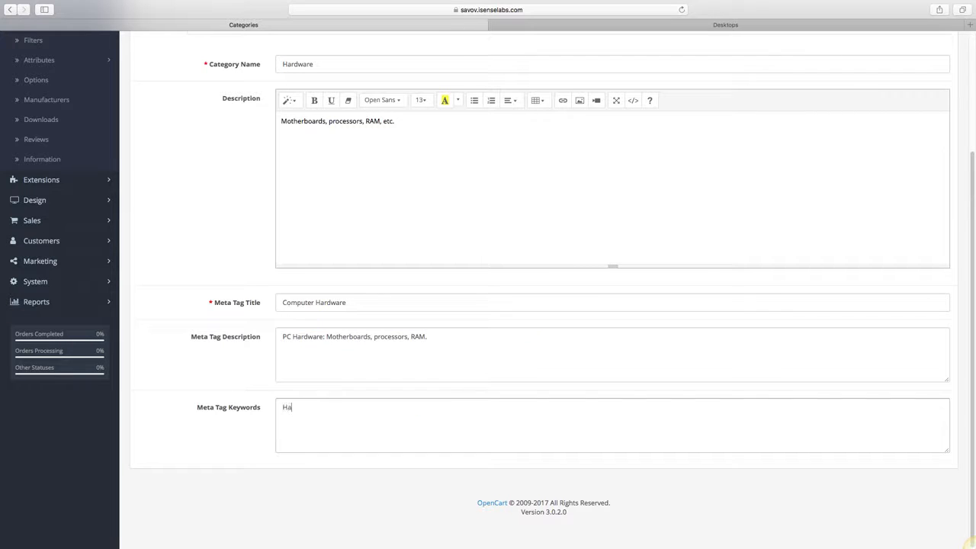
text(rdware, PC, PC Components, Processor)
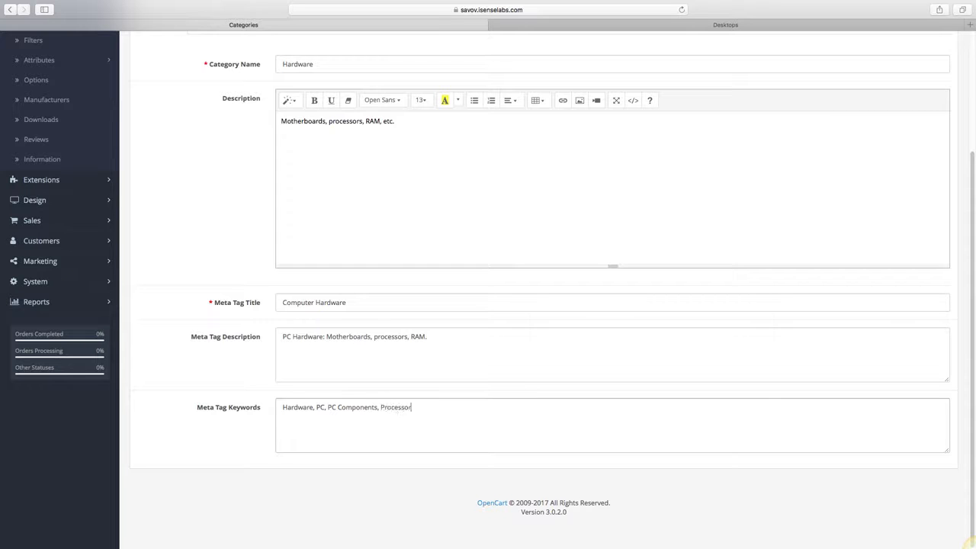
text(s, MOTH)
key(BackSpace)
key(BackSpace)
key(BackSpace)
text(otherboards, RAM, GPUs,)
Step: Add the Memory filters 32 GB, 128 GB and 256 GB to the category's data
scroll(651, 419, up, 5)
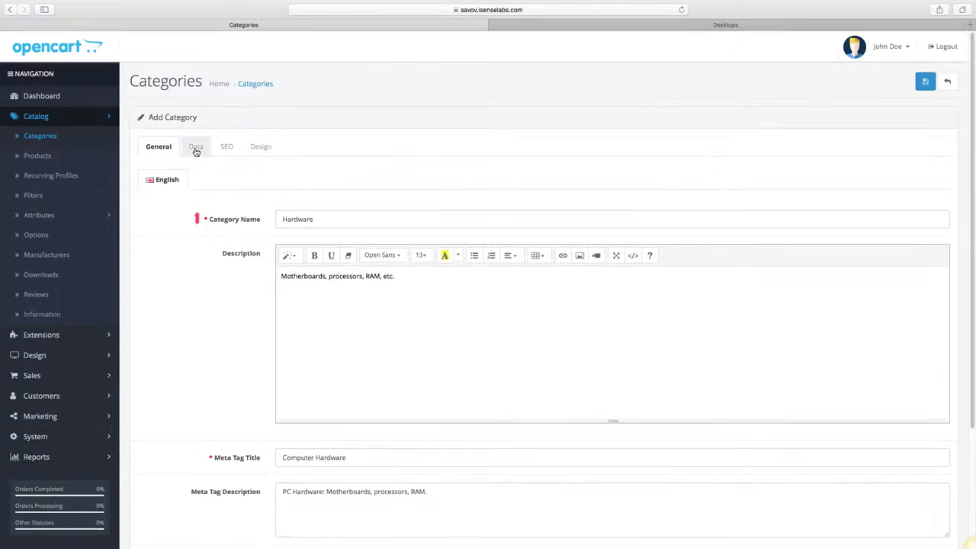
click(196, 147)
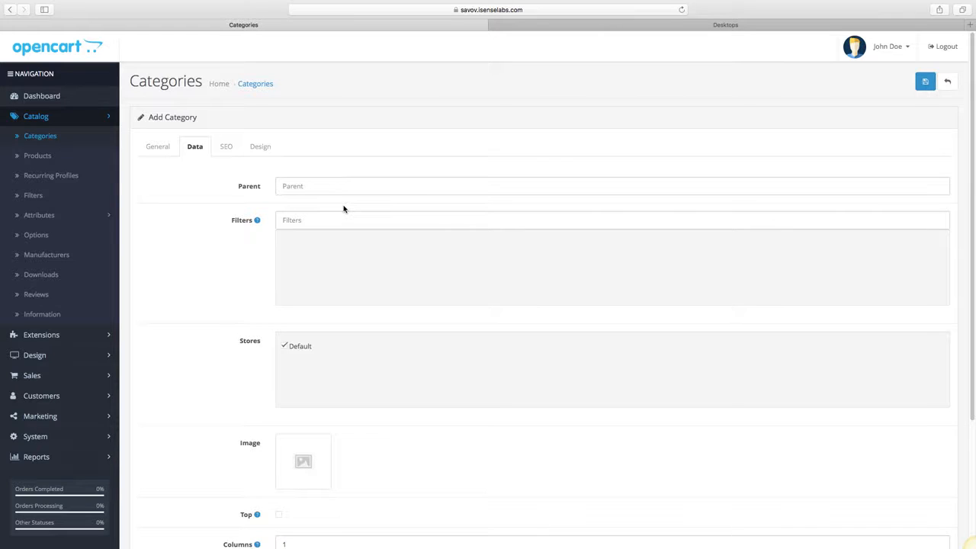
scroll(343, 208, down, 1)
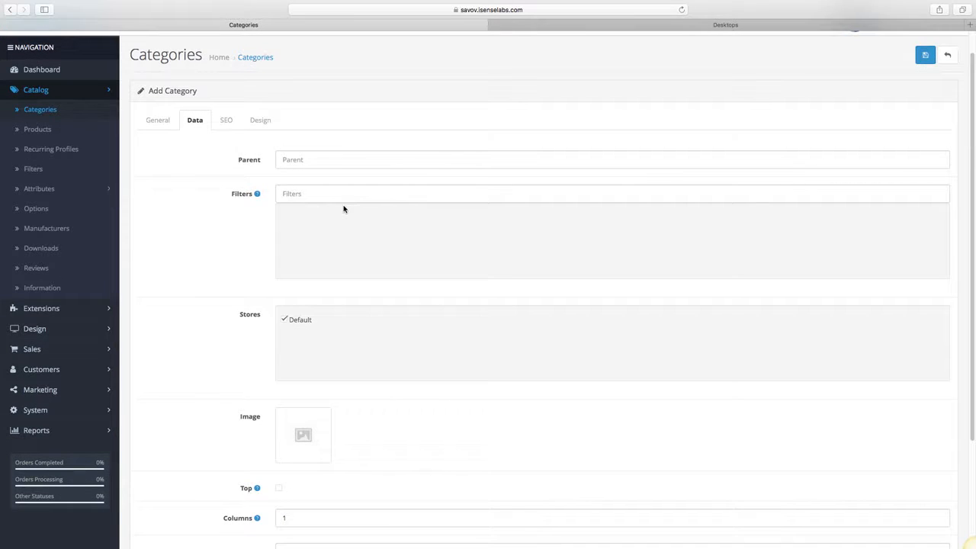
click(343, 196)
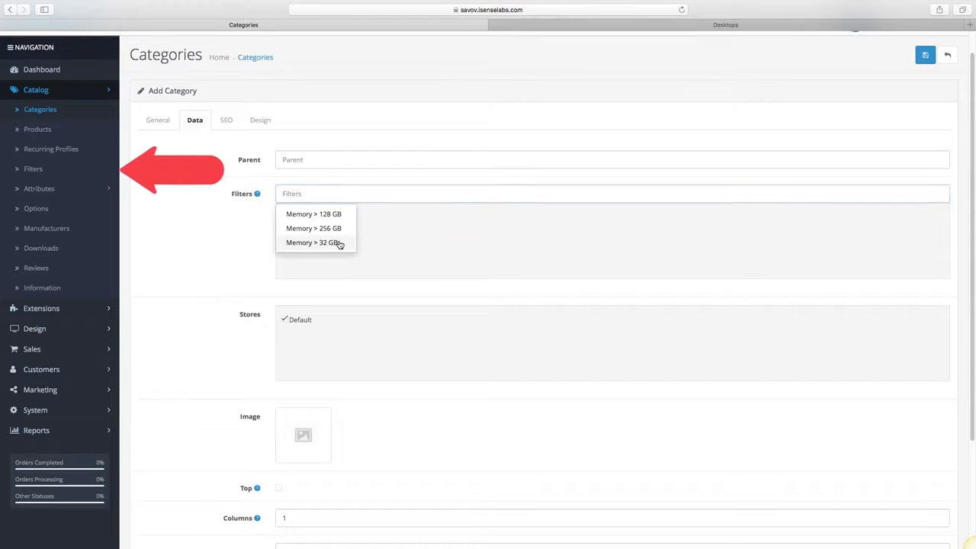
click(340, 244)
click(331, 193)
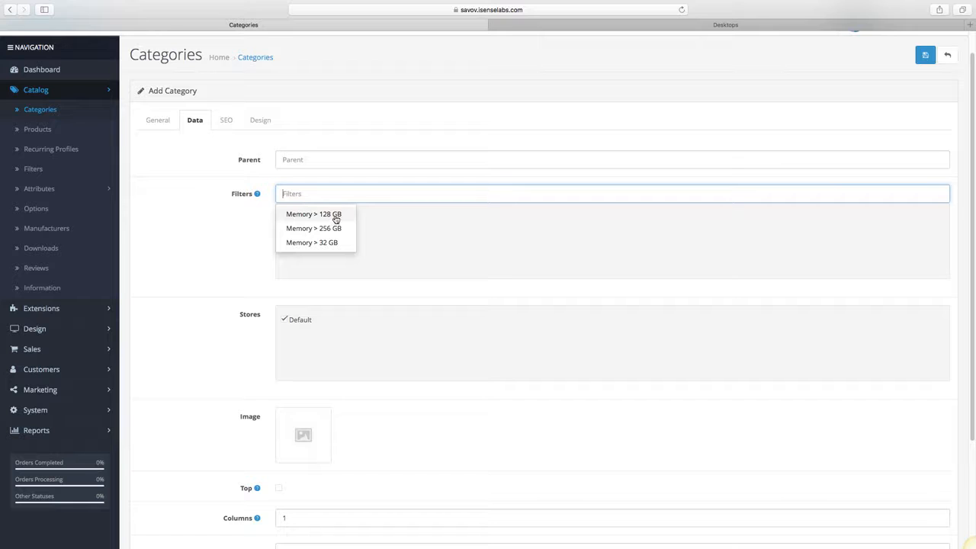
click(335, 216)
click(327, 193)
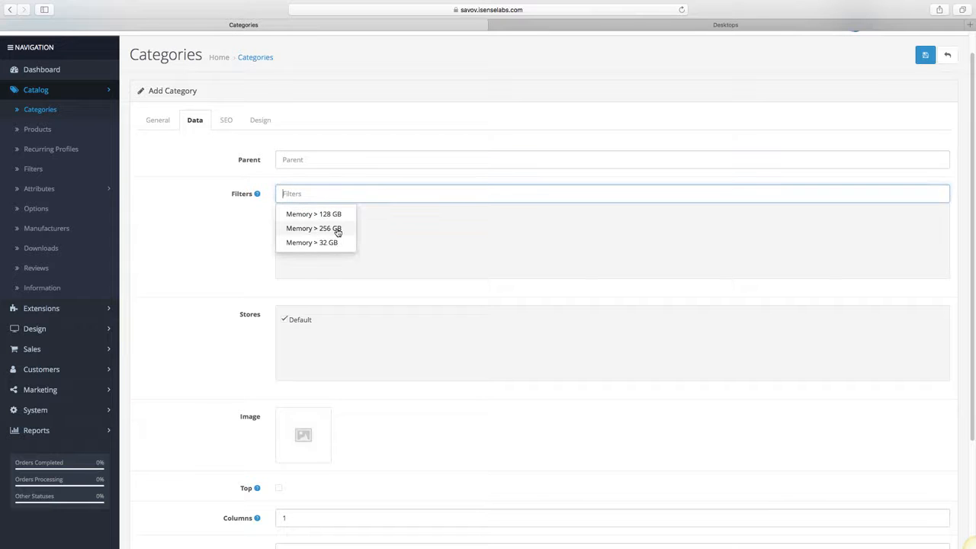
click(338, 230)
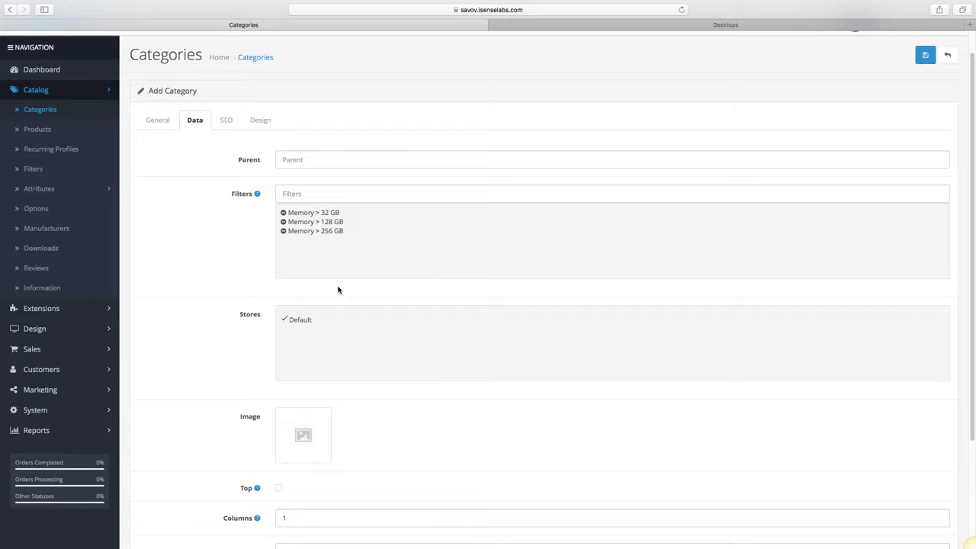
Step: Upload hardware.png into the image manager's catalog folder and assign it as the category image
scroll(337, 290, down, 4)
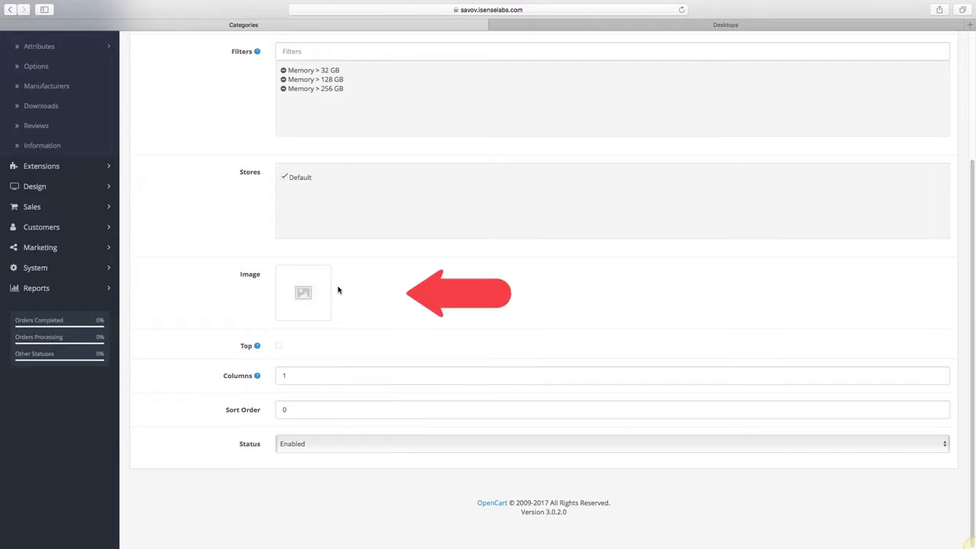
click(320, 300)
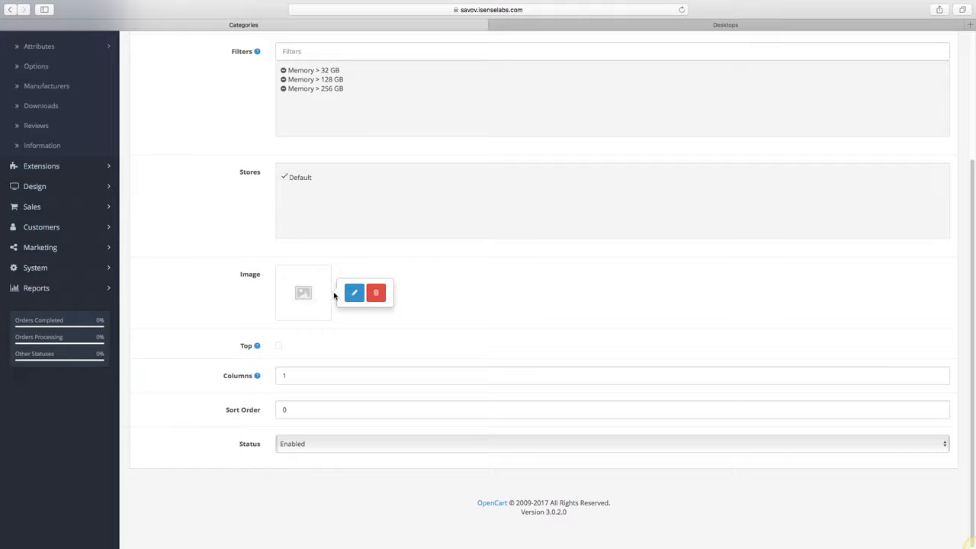
click(356, 296)
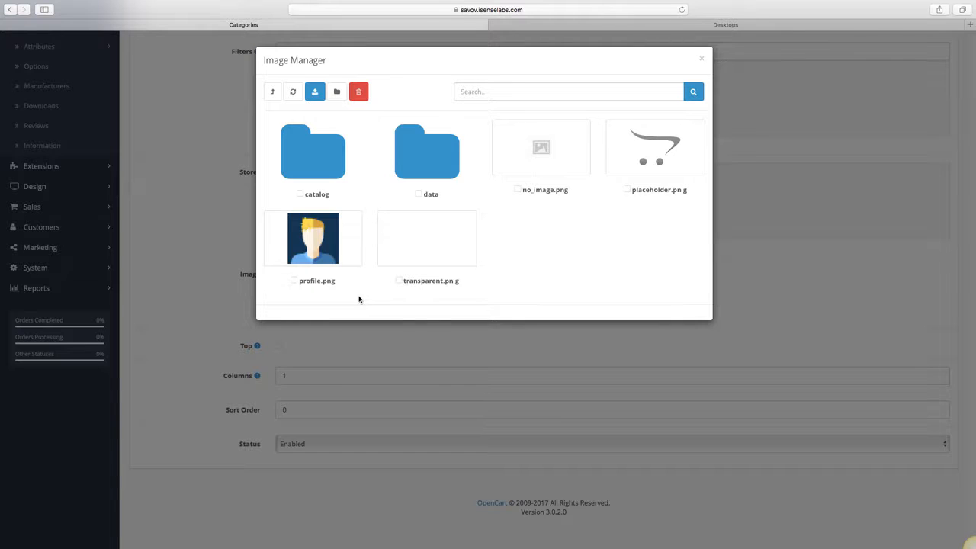
click(328, 161)
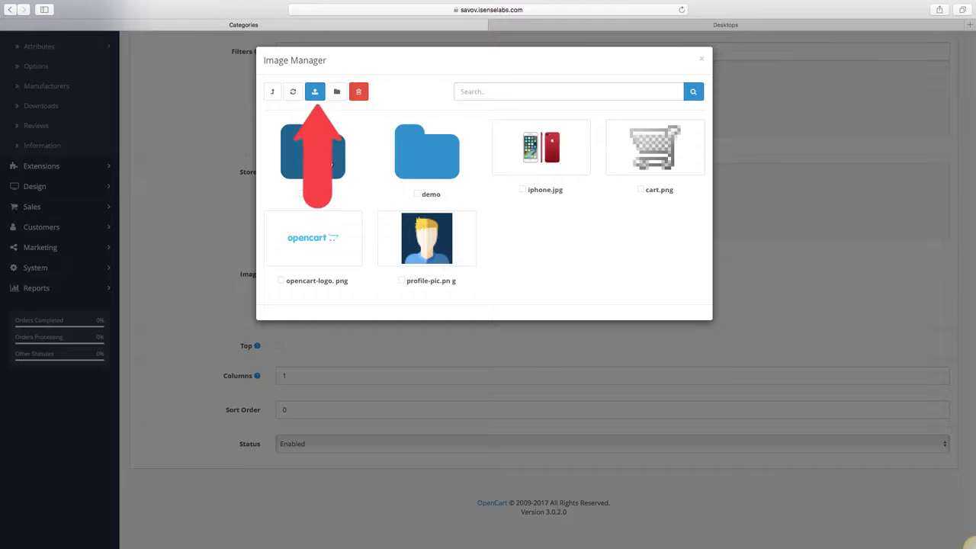
click(314, 92)
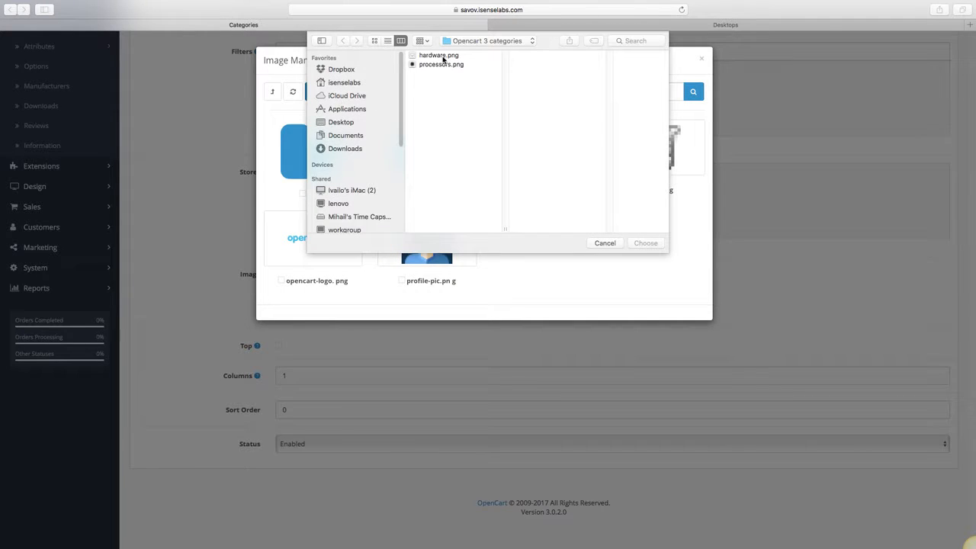
click(440, 56)
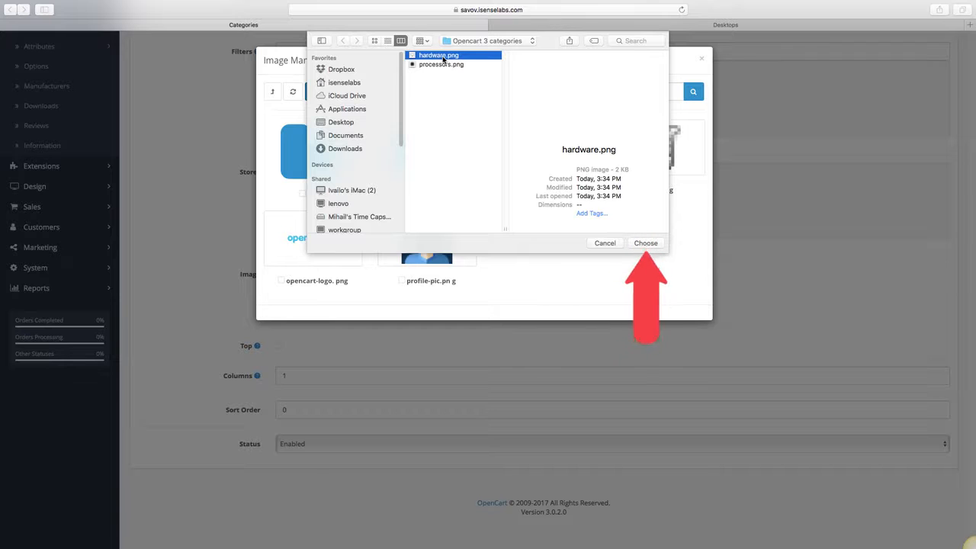
click(648, 243)
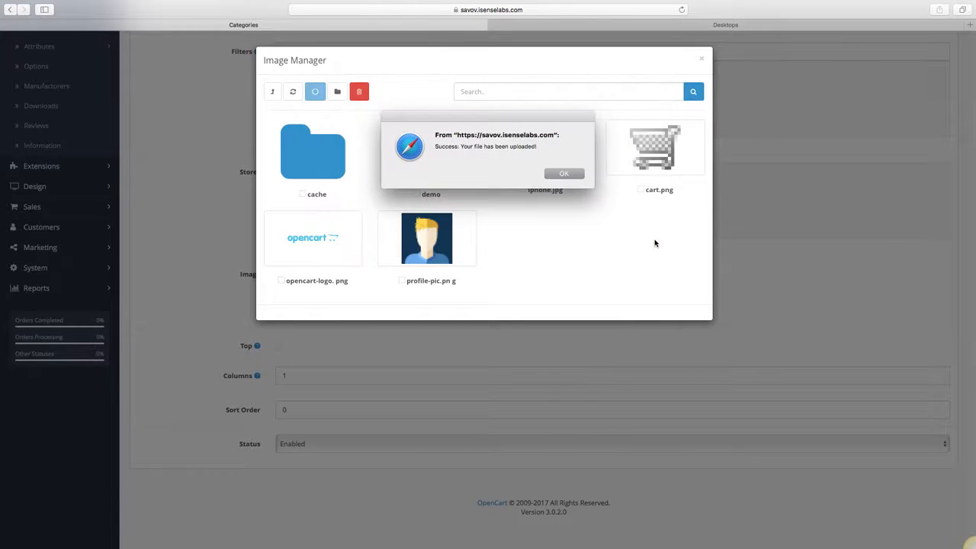
click(577, 174)
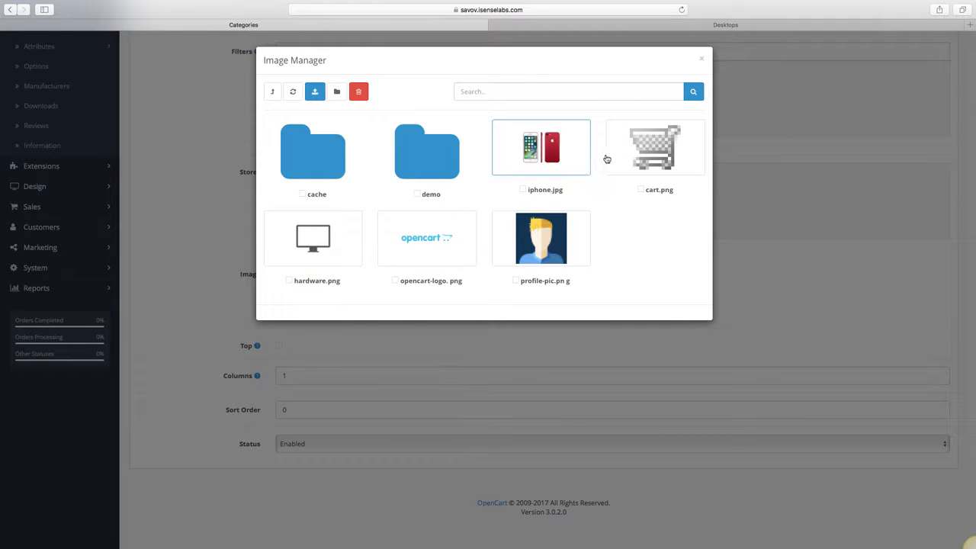
click(354, 254)
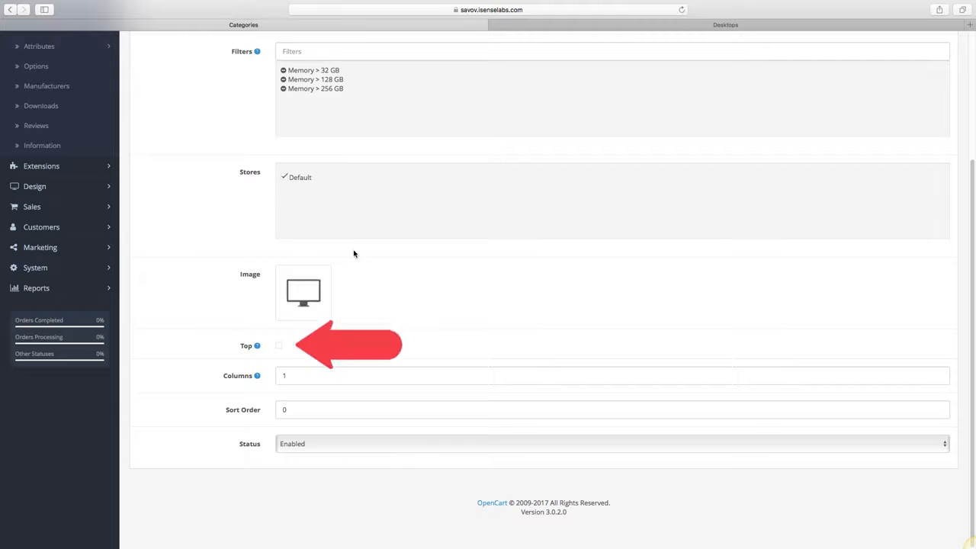
Step: Enable the Top option for the category and check its available status options
click(280, 349)
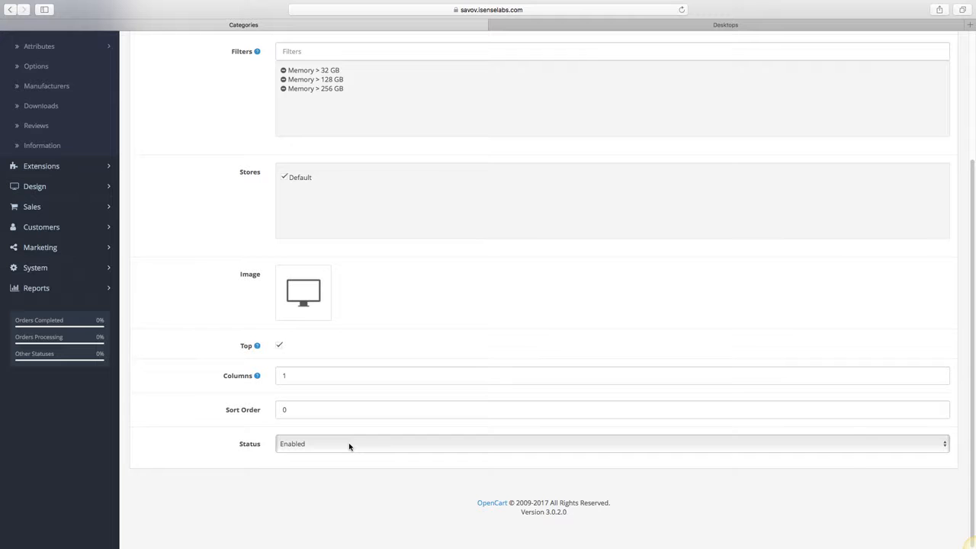
click(349, 446)
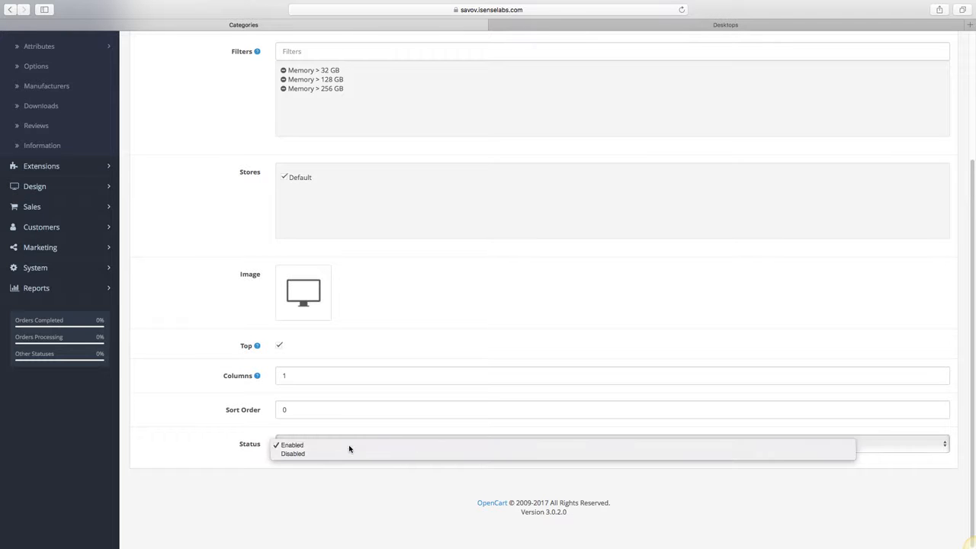
click(349, 454)
scroll(349, 449, up, 4)
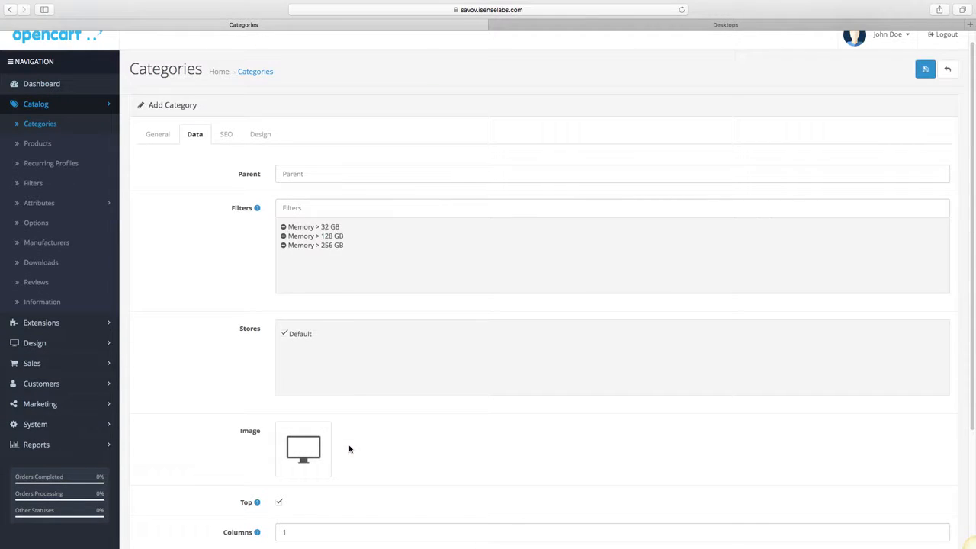
Step: Set the default store's SEO keyword for the category to "PC-Hardware"
click(228, 140)
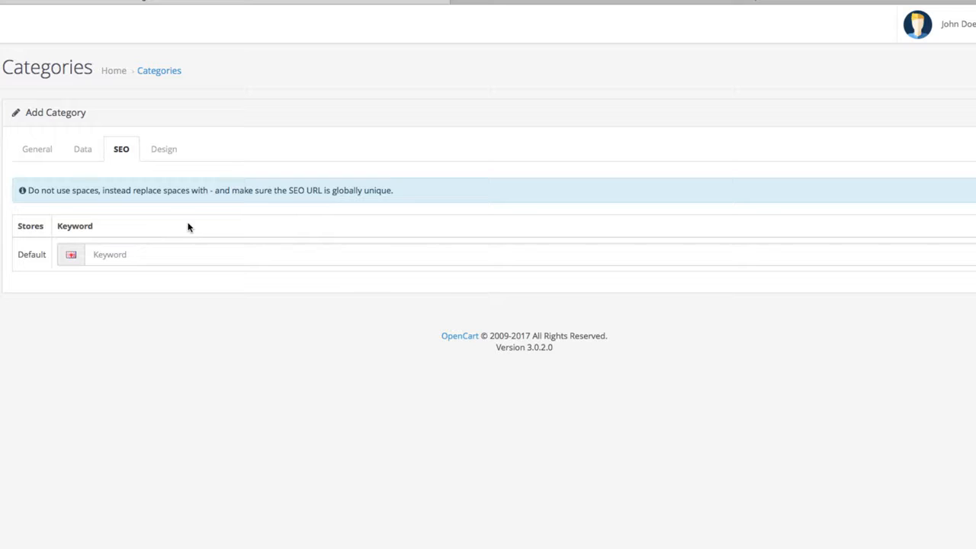
click(195, 251)
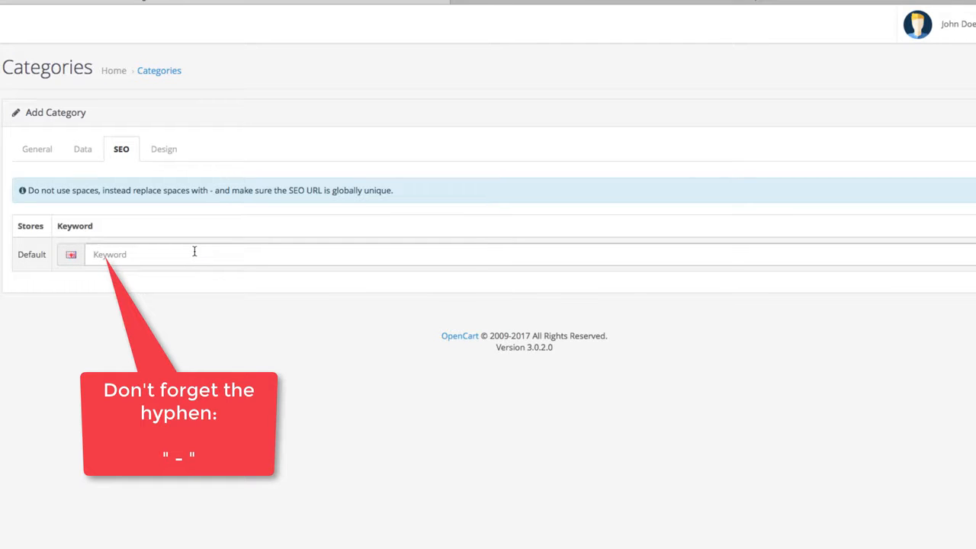
text(PC-)
text( H)
key(BackSpace)
text(H)
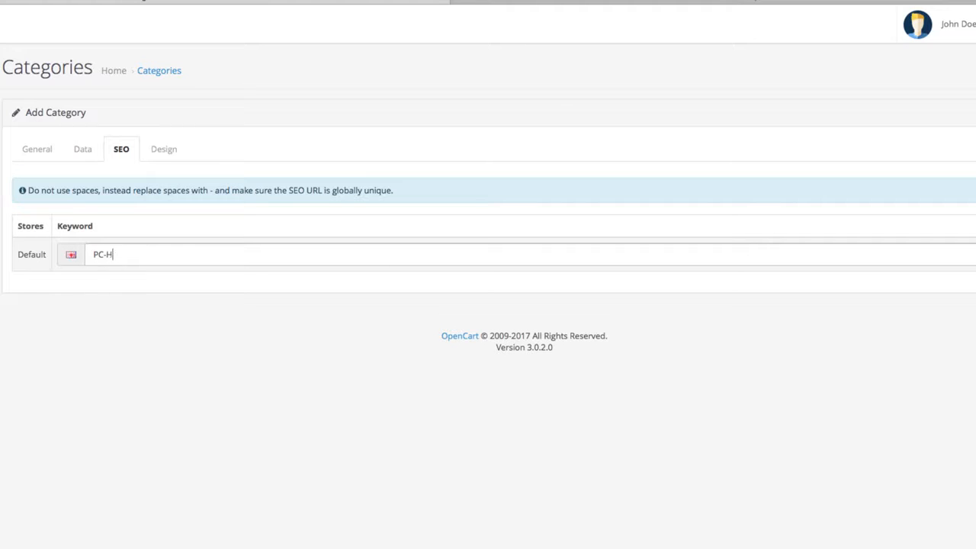
text(ardware)
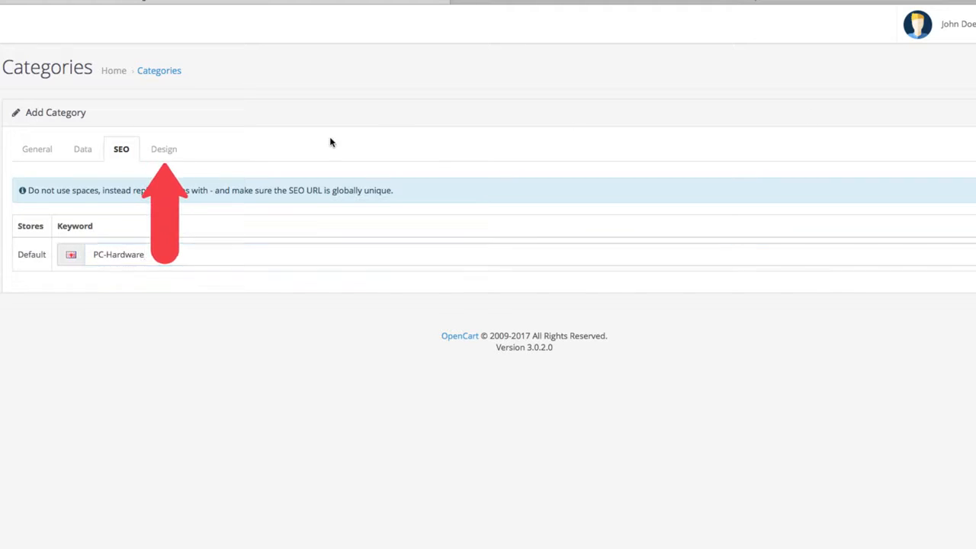
Step: Check the layout override options for the default store, leave the override blank, and save the Hardware category
click(186, 151)
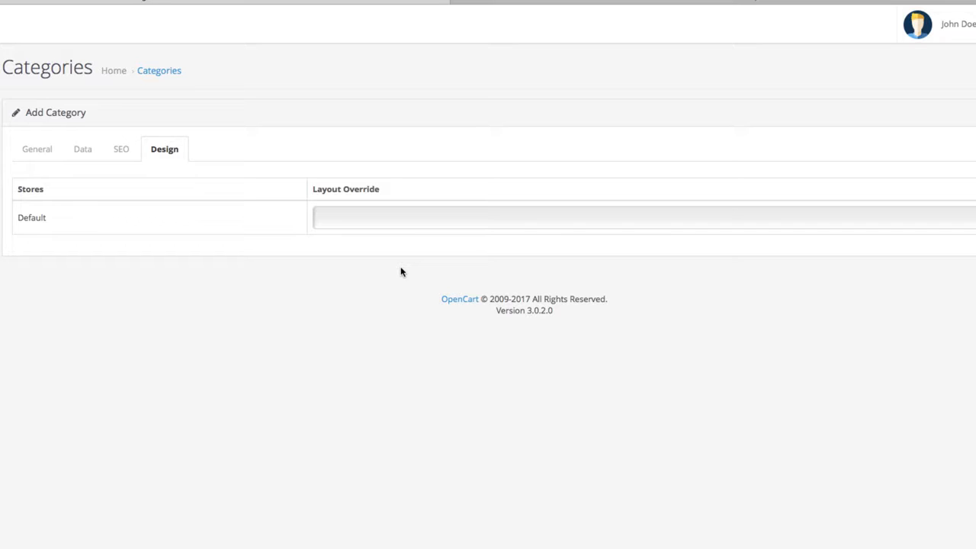
click(398, 218)
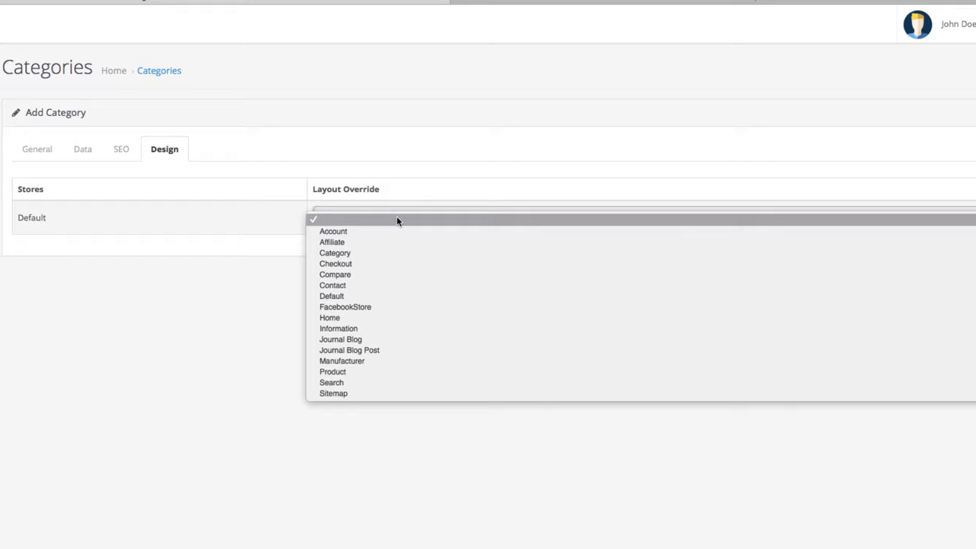
click(397, 221)
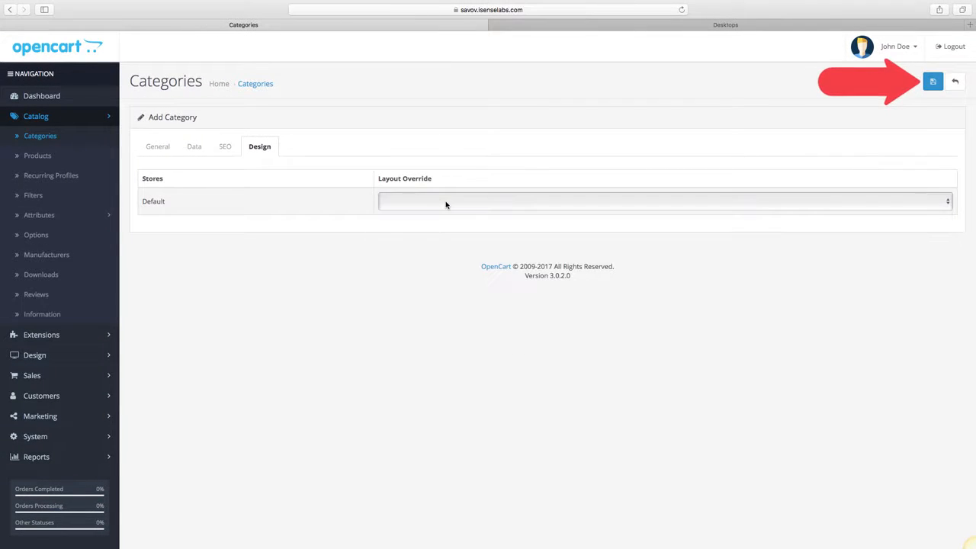
click(932, 82)
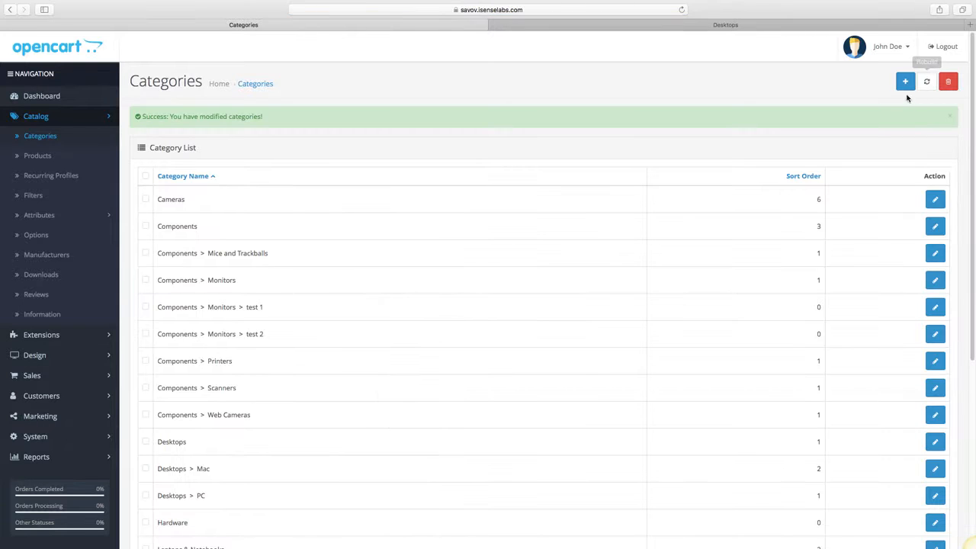
Step: Reload the storefront and view the new Hardware category page
click(808, 27)
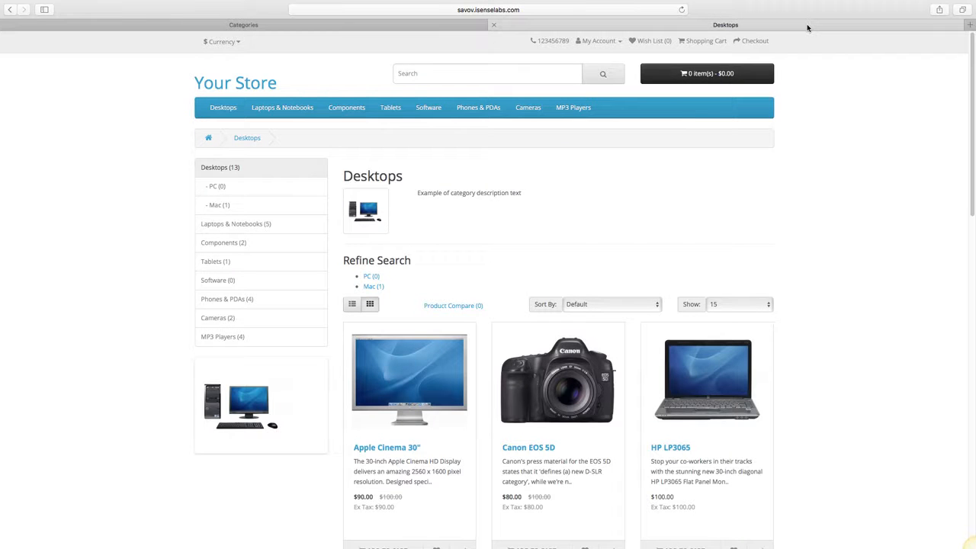
click(682, 10)
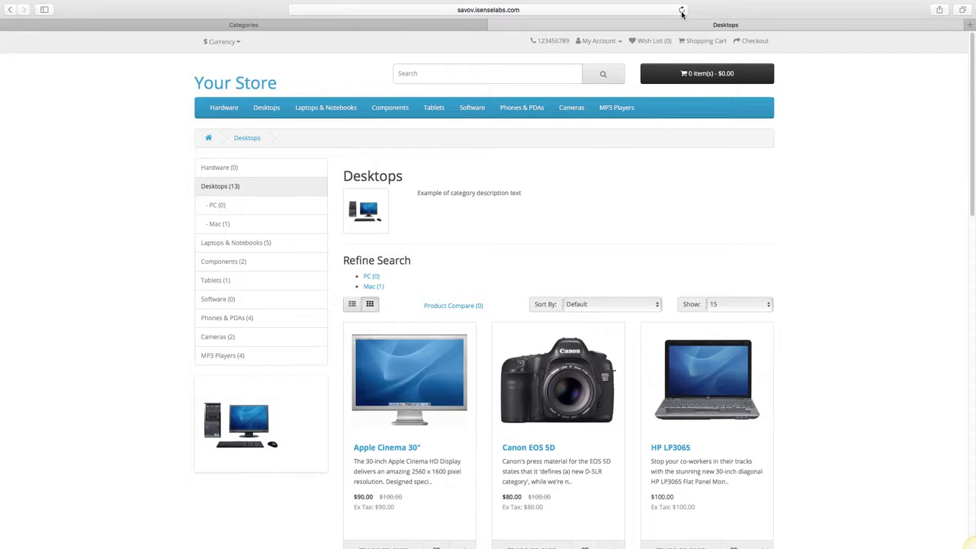
click(224, 108)
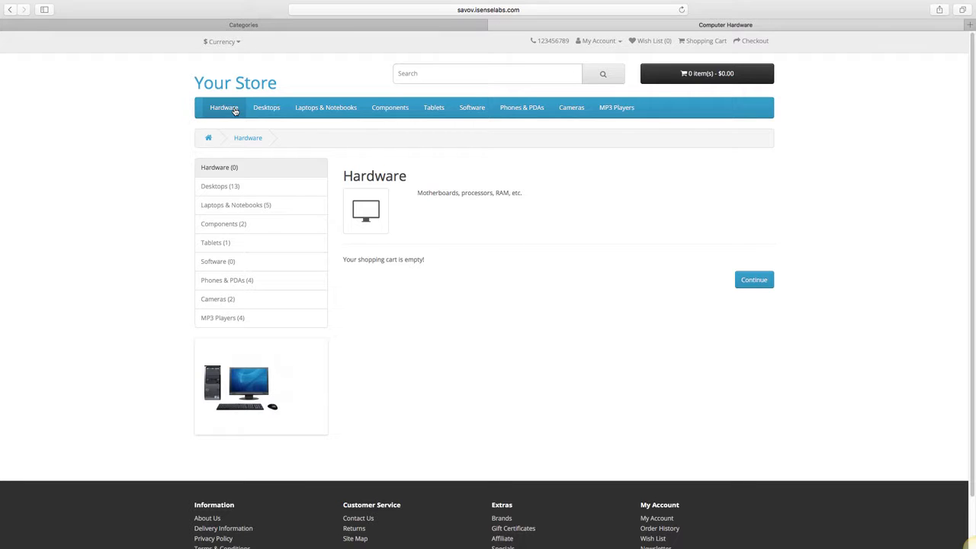
Step: Return to the category administration and start a new category named "Processors" with the description "The best processors for gaming."
click(265, 25)
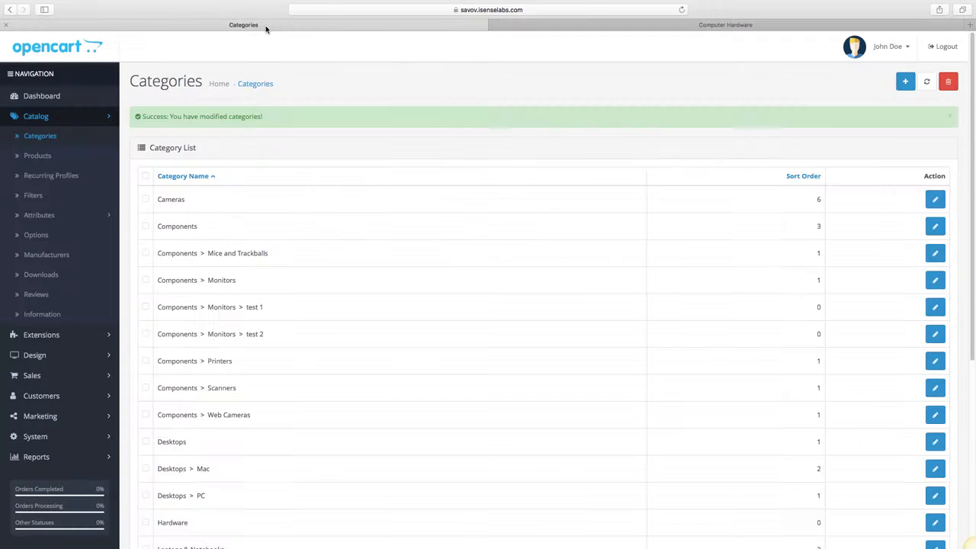
click(905, 81)
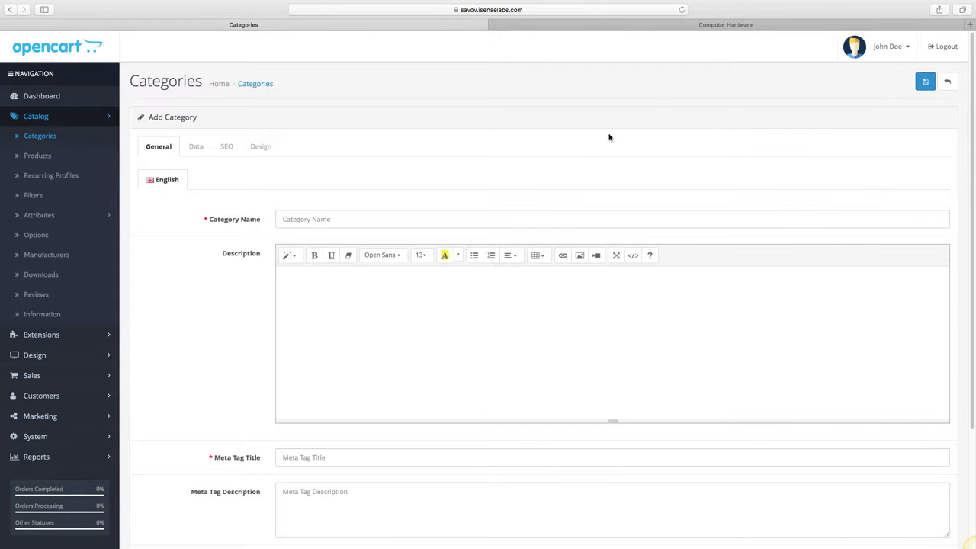
click(541, 217)
text(Processors)
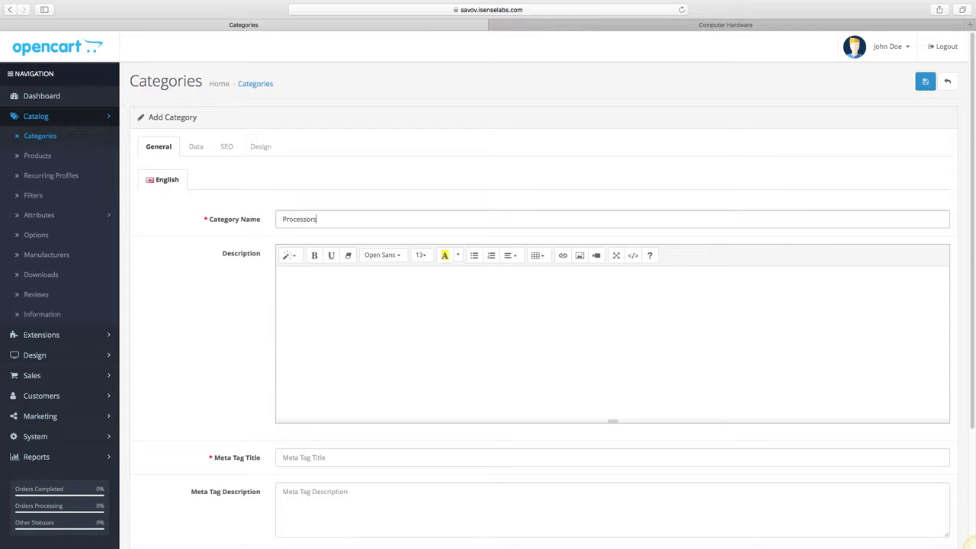
click(512, 322)
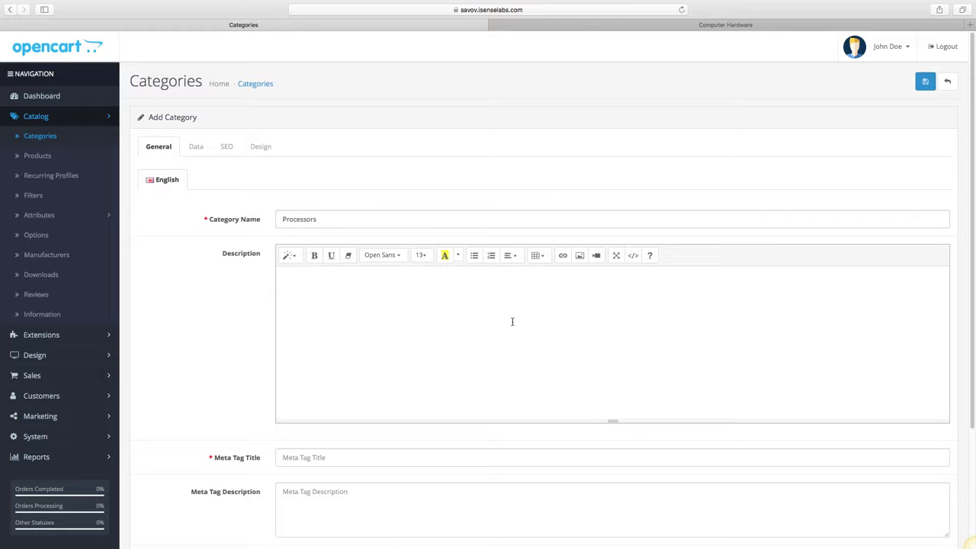
text(The best processors for gaming.)
Step: Enter meta title "Gaming Processors", meta description "Enhance your gaming experience with our processors." and meta keywords "Processors, Computer processors, CPUs"
scroll(502, 423, down, 3)
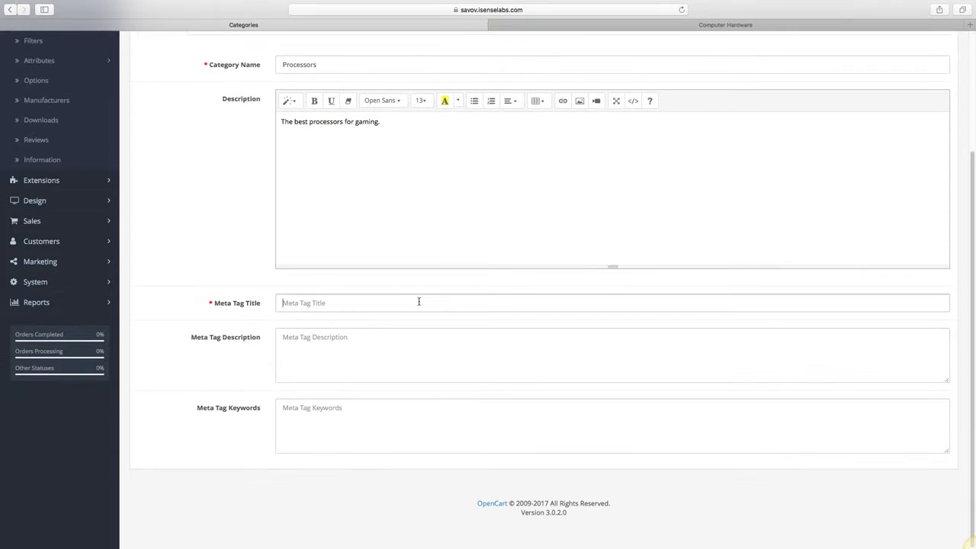
click(418, 300)
text(Gaming Processors)
click(399, 336)
text(Enhance your gaming experience with our processors.)
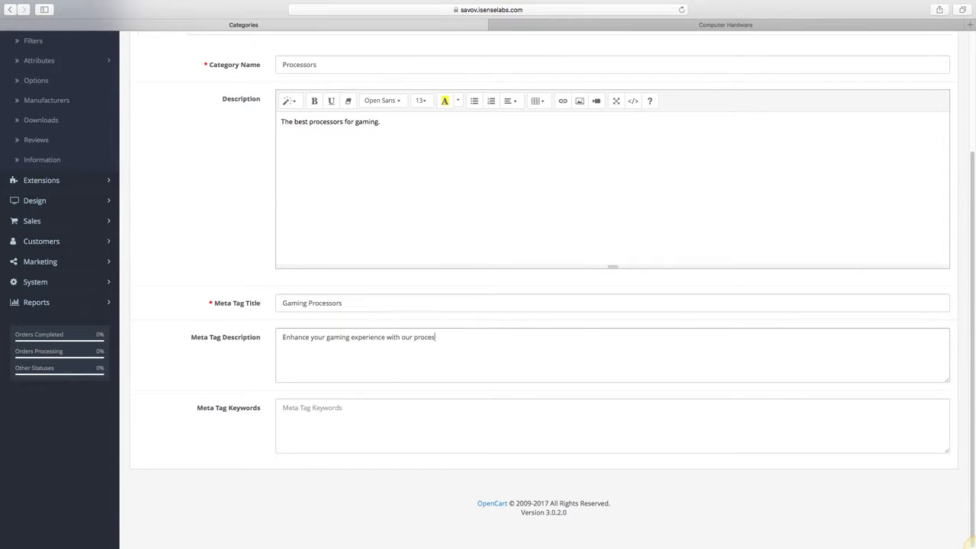
click(394, 420)
text(Processors, Computer processors, CPUs)
Step: Set Hardware as the parent of the Processors category
scroll(683, 366, up, 3)
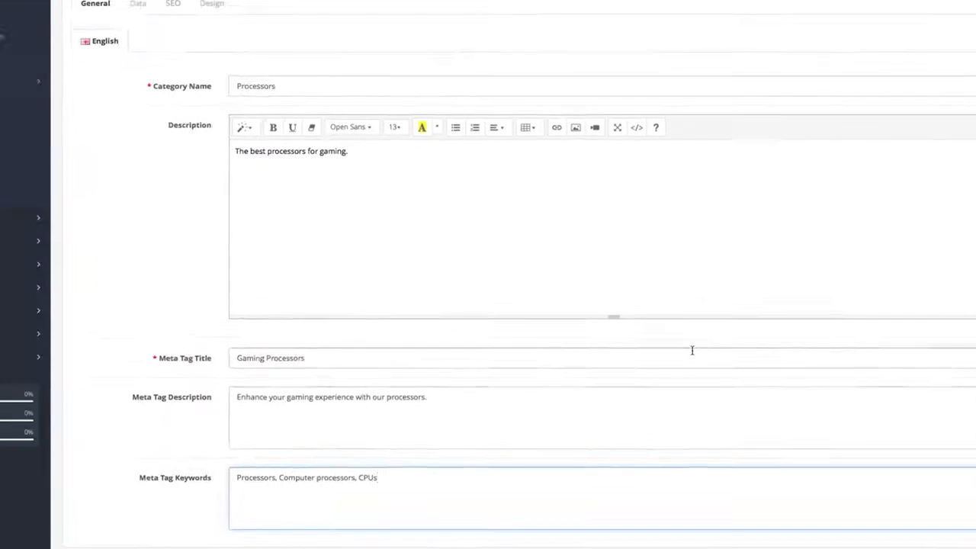
click(198, 104)
click(316, 143)
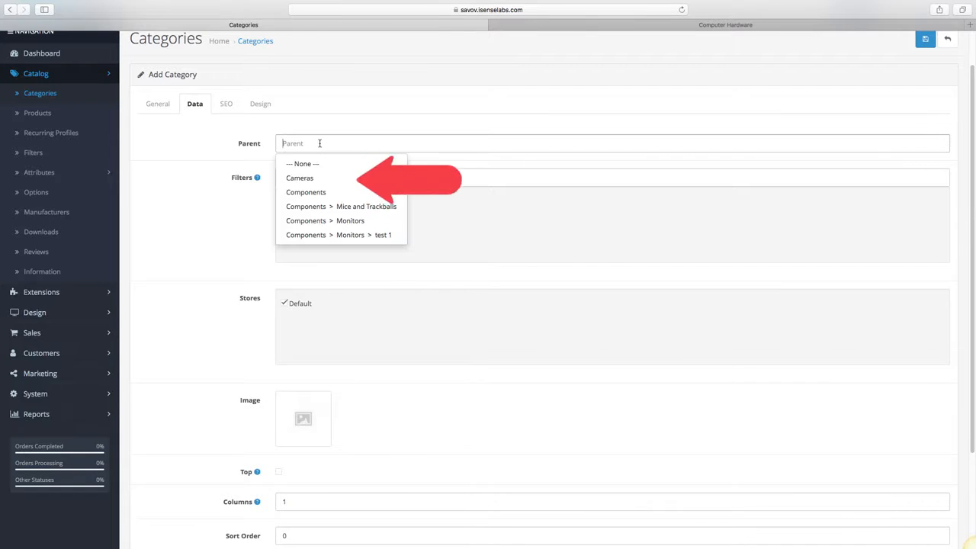
text(h)
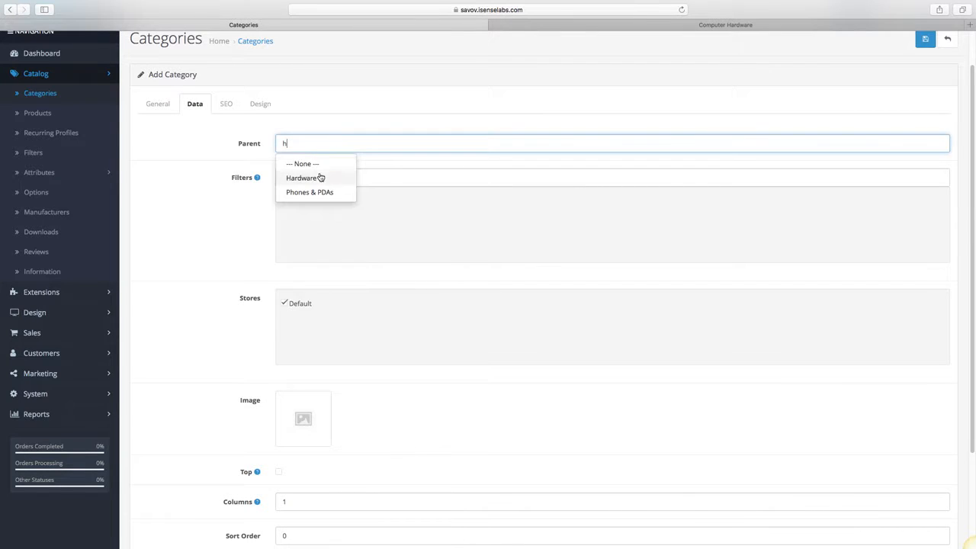
click(322, 180)
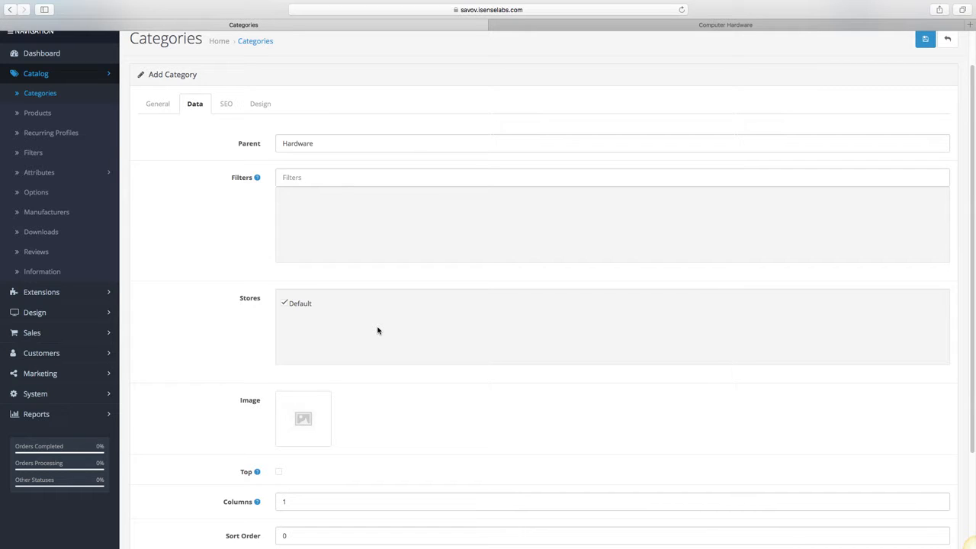
Step: Upload the processor chip picture into the image manager and assign it as the category image
scroll(377, 330, down, 3)
click(303, 333)
click(355, 333)
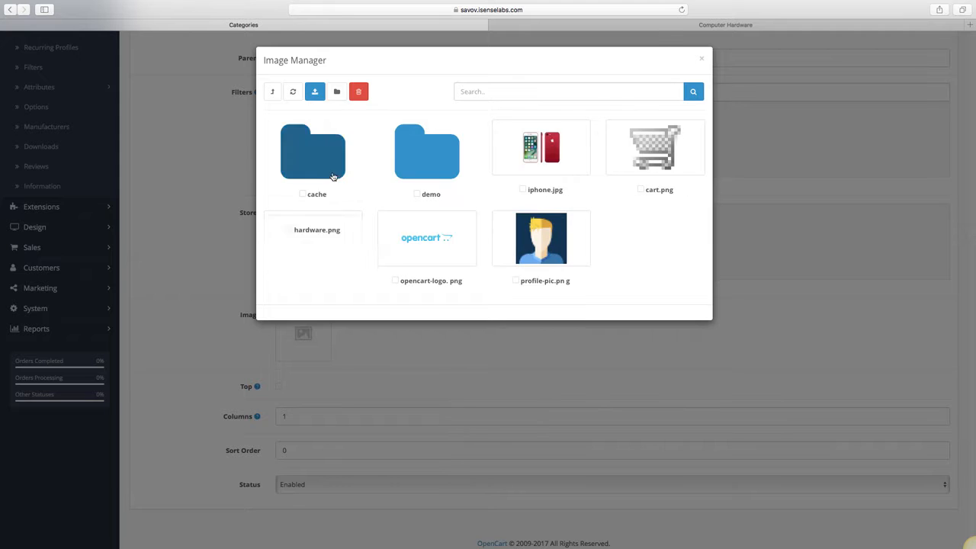
click(315, 91)
click(446, 66)
click(646, 242)
click(546, 239)
scroll(401, 323, down, 1)
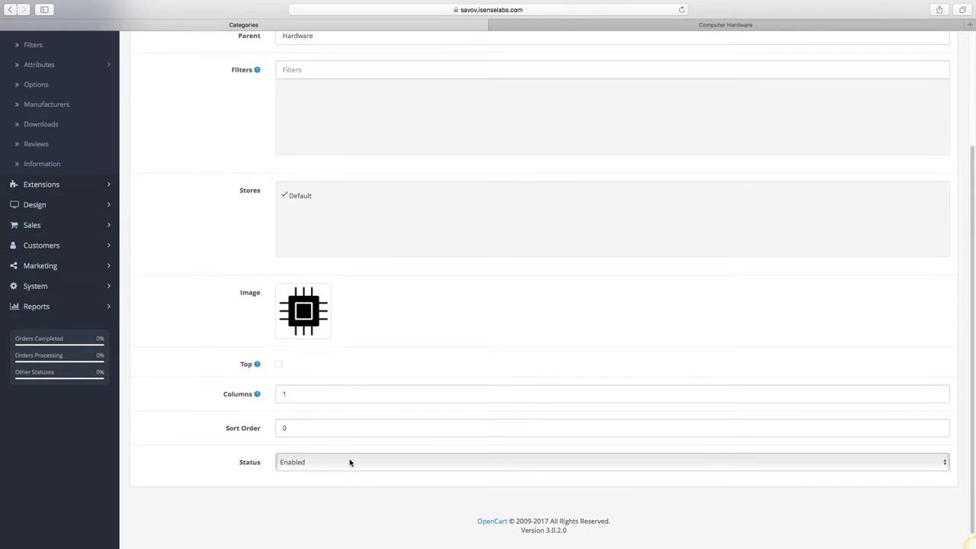
Step: Set the default store's SEO keyword to "Gaming-Processors" and save the Processors category
scroll(349, 462, up, 4)
click(225, 146)
click(235, 231)
text(Gaming-Processors)
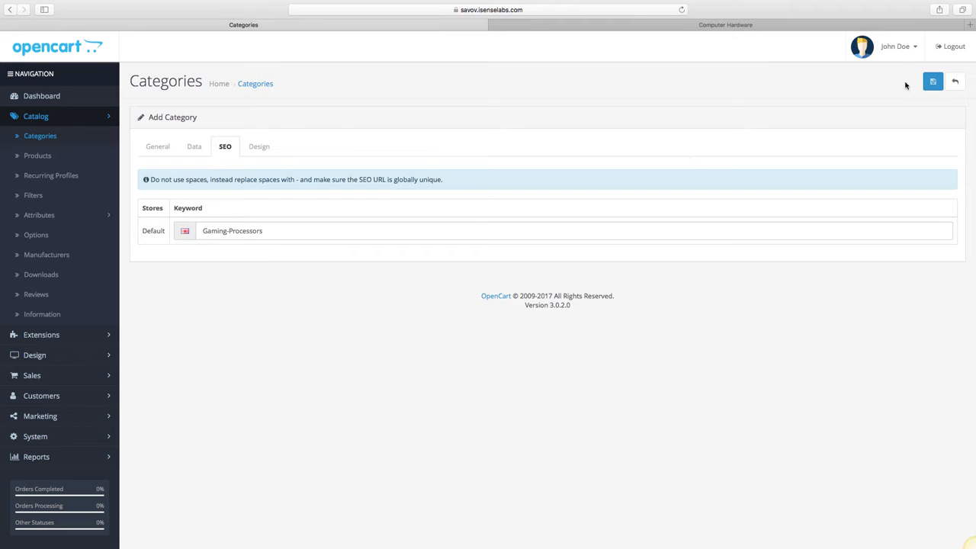
click(933, 81)
Step: Reload the storefront's Hardware page and check the subcategories listed under Hardware in the store's navigation
click(738, 28)
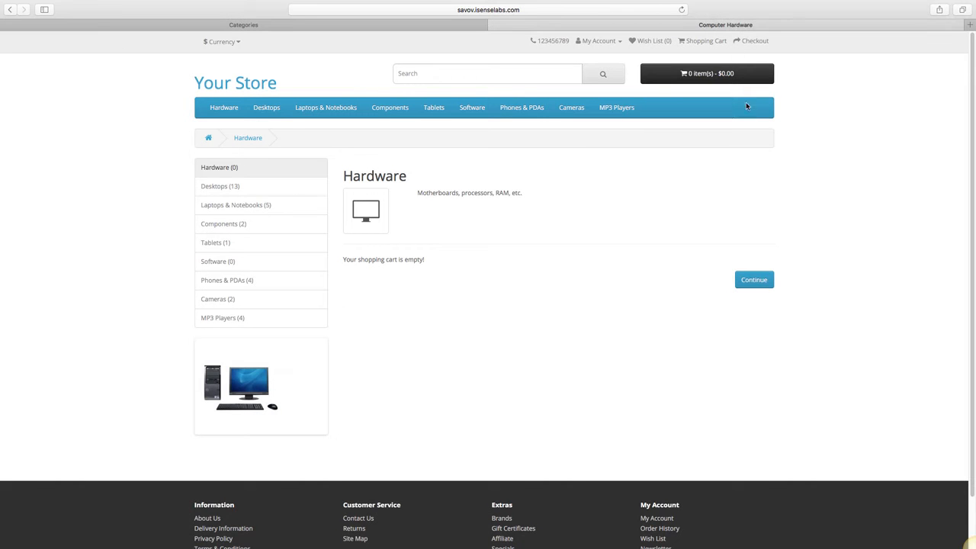
click(681, 9)
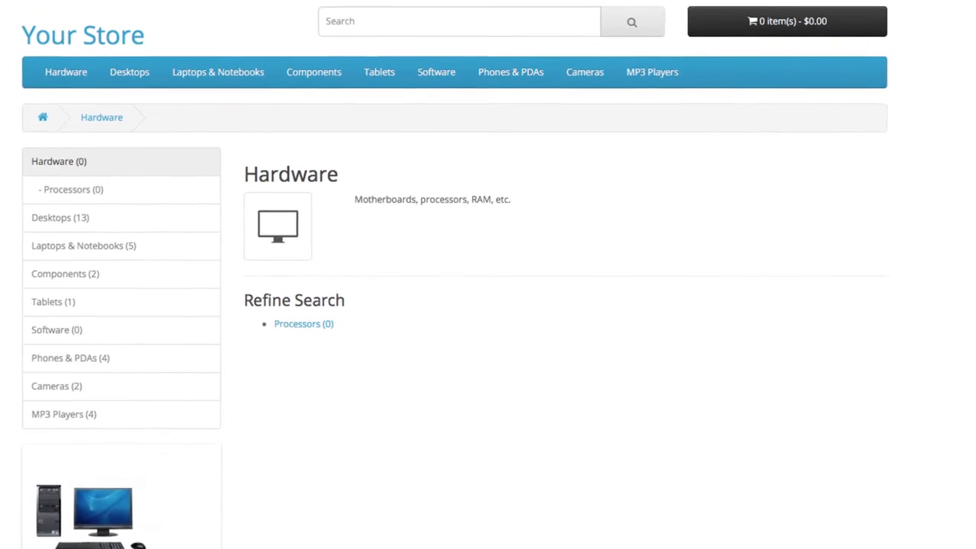
mouse_move(74, 74)
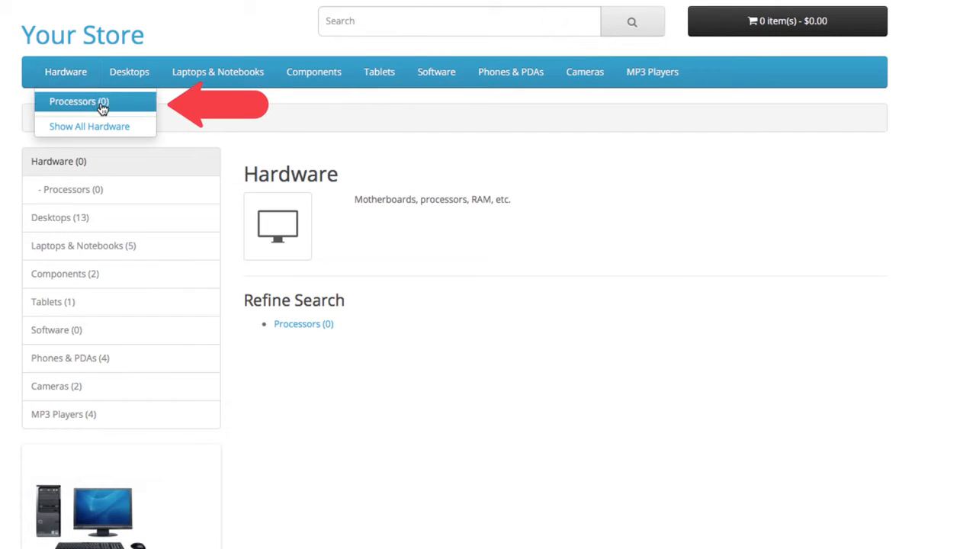